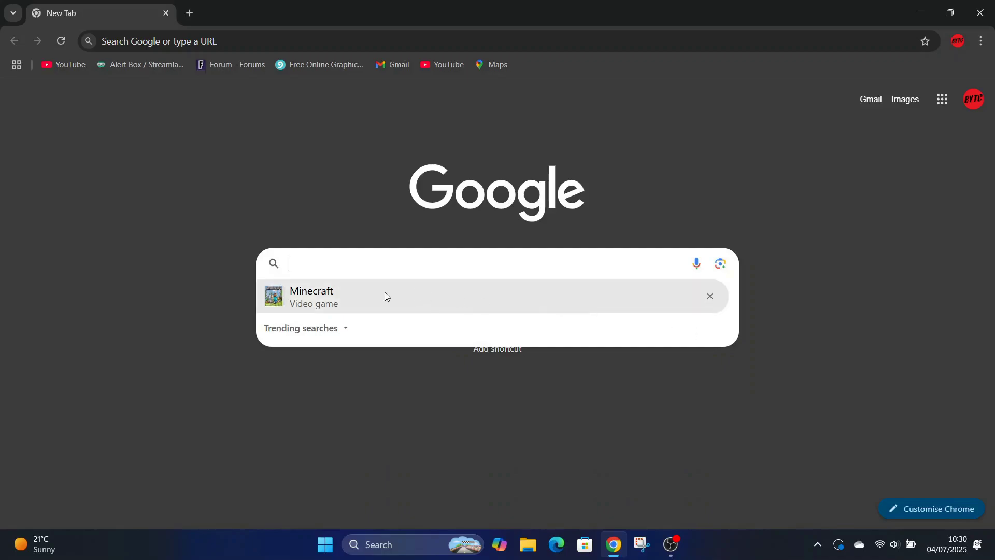
Search Google for Minecraft, open the official Minecraft site and go to its Try Minecraft Free page
click(384, 296)
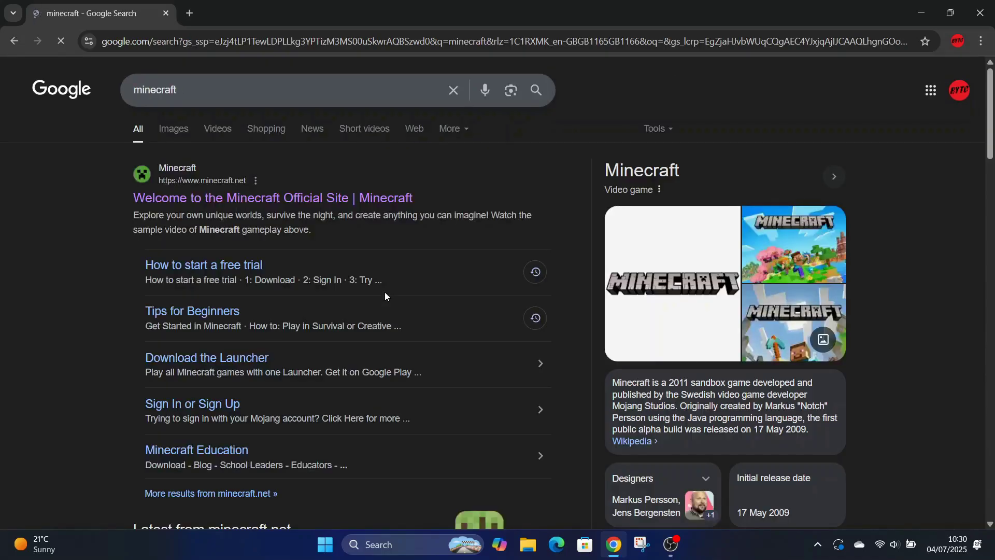
click(246, 198)
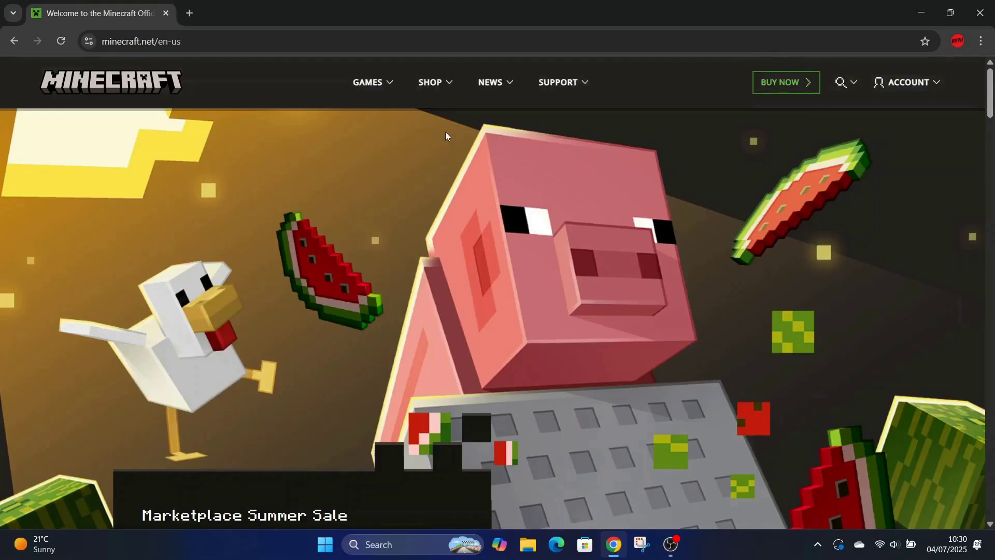
click(394, 89)
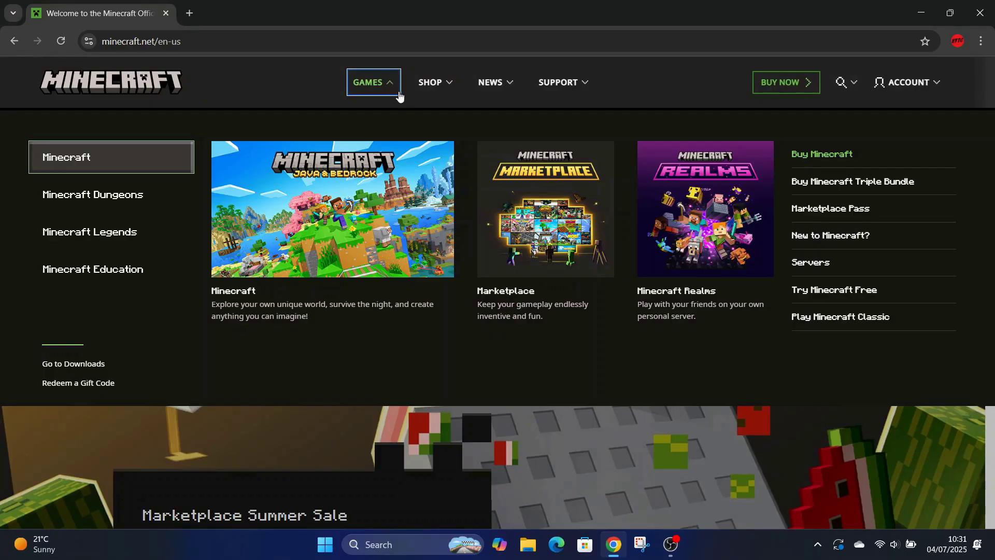
click(840, 290)
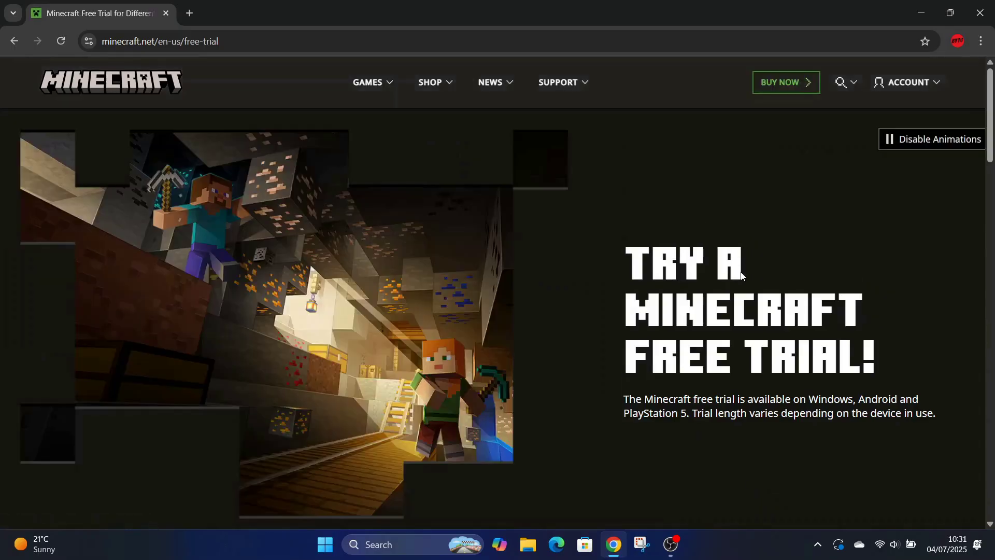
Find the trial downloads on the free trial page and open the Minecraft Bedrock Edition link for Windows 10/11
scroll(540, 236, down, 2)
scroll(540, 234, down, 7)
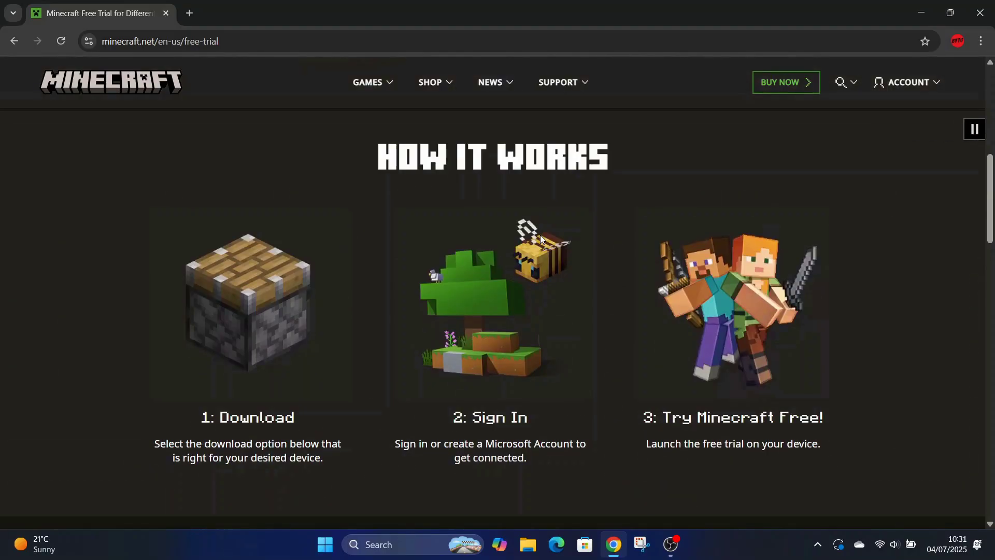
scroll(540, 234, down, 6)
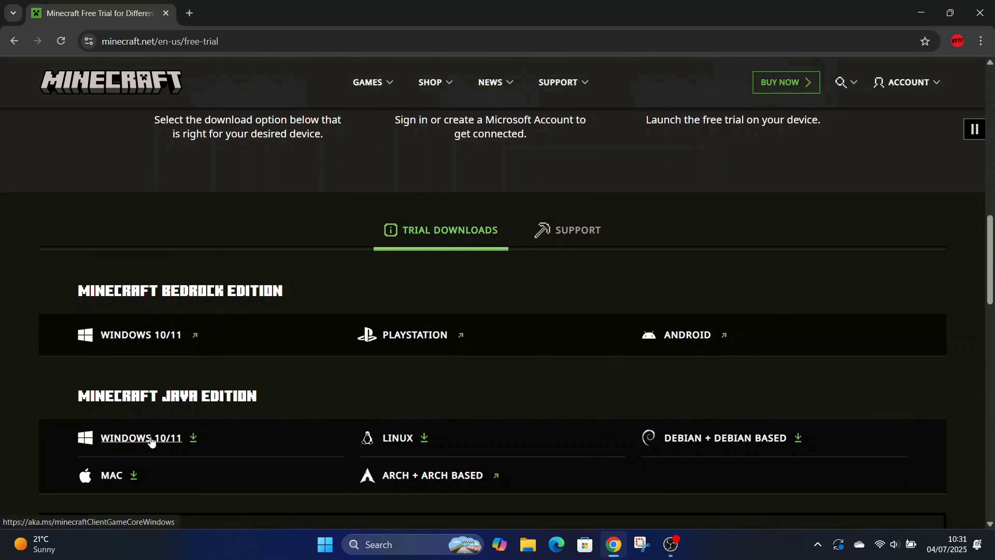
scroll(245, 304, down, 2)
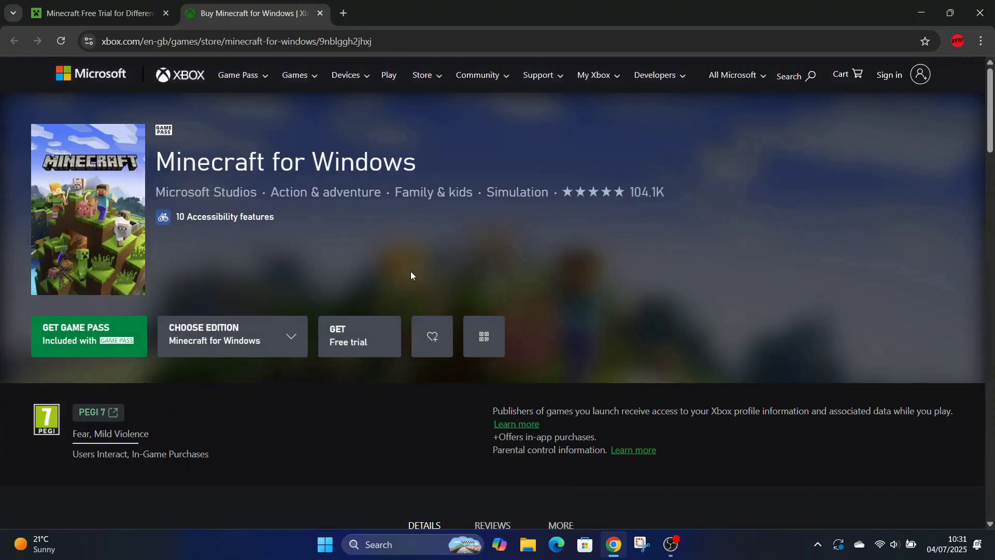
Get the free trial of Minecraft for Windows from the Xbox store and dismiss the purchase confirmation
click(363, 337)
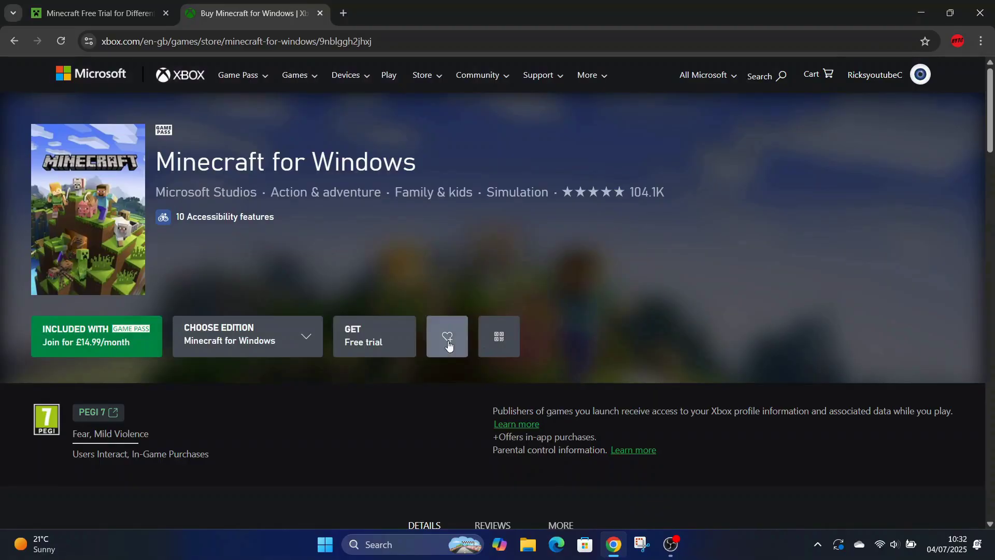
click(373, 345)
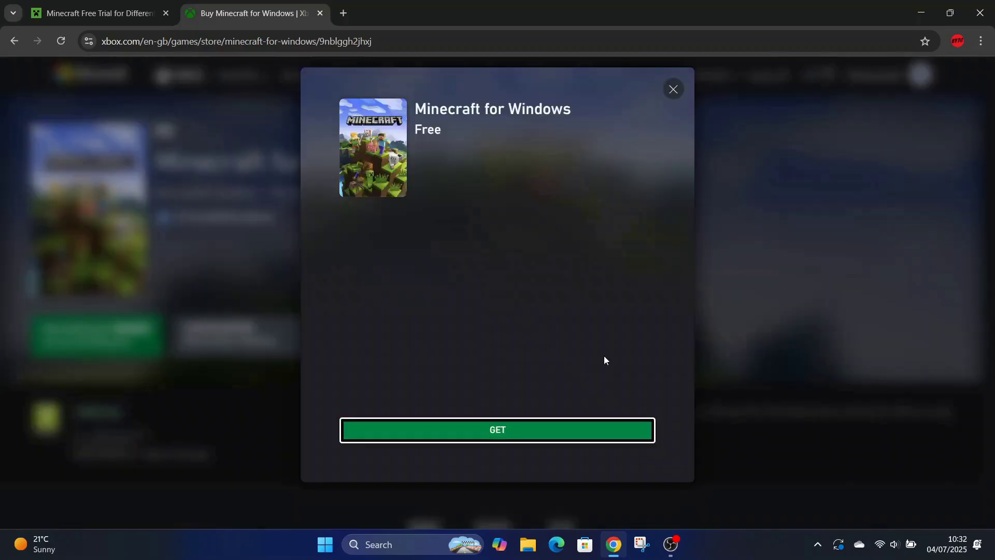
click(502, 437)
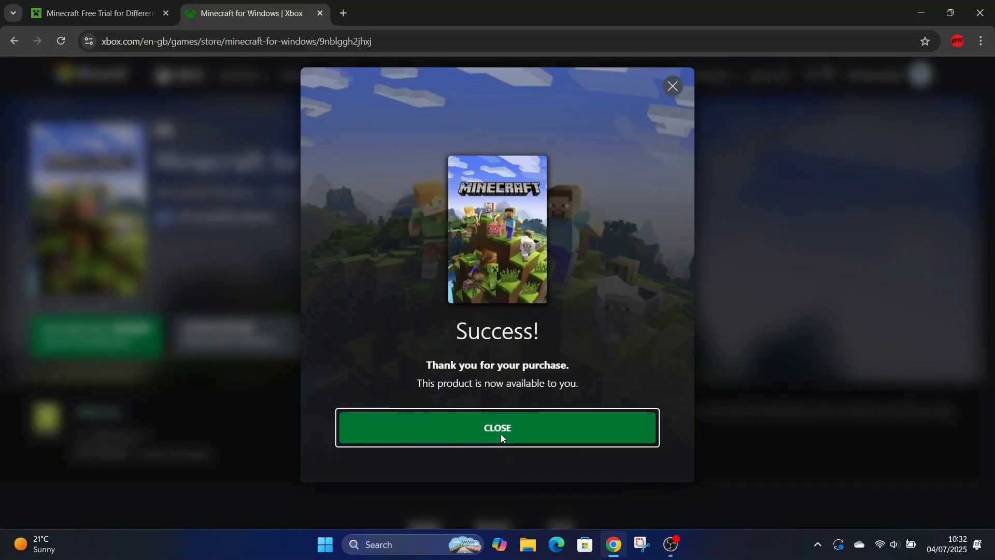
click(501, 434)
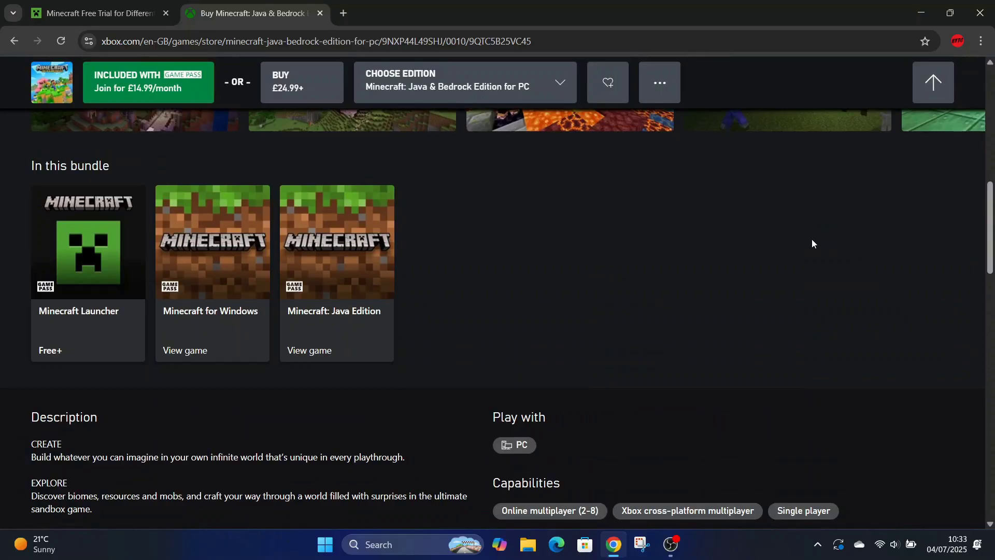
Open the Minecraft Launcher from the Java & Bedrock Edition bundle, get it for free and dismiss the confirmation
click(77, 346)
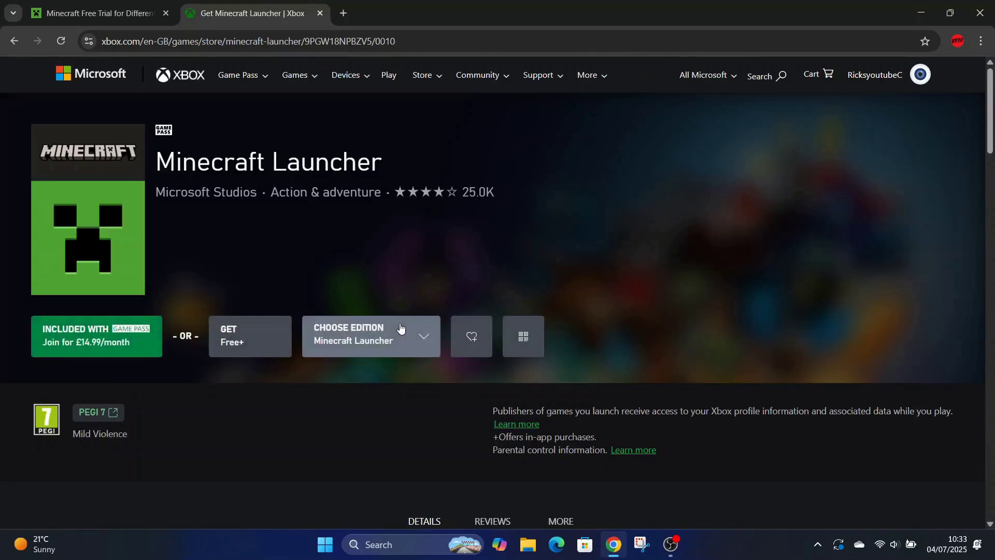
click(256, 336)
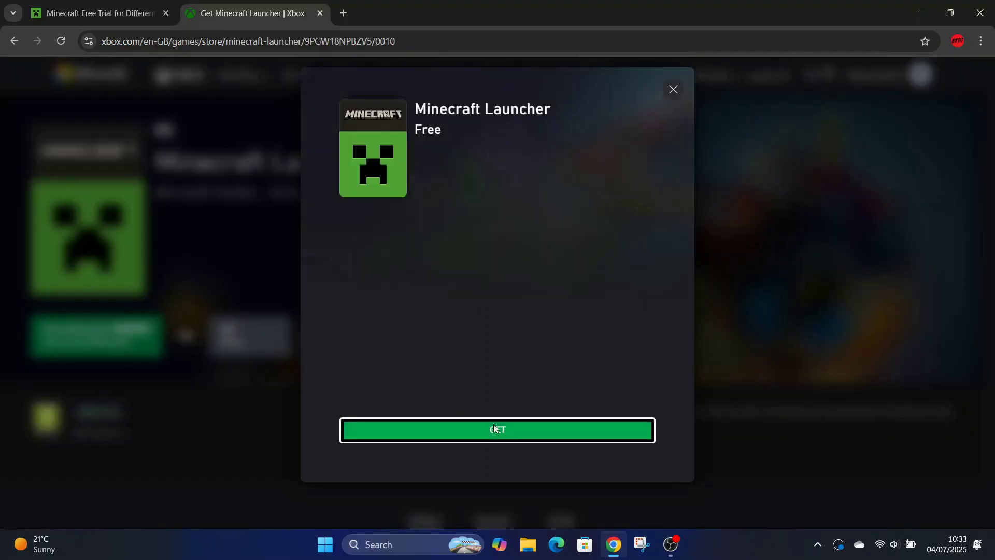
click(500, 435)
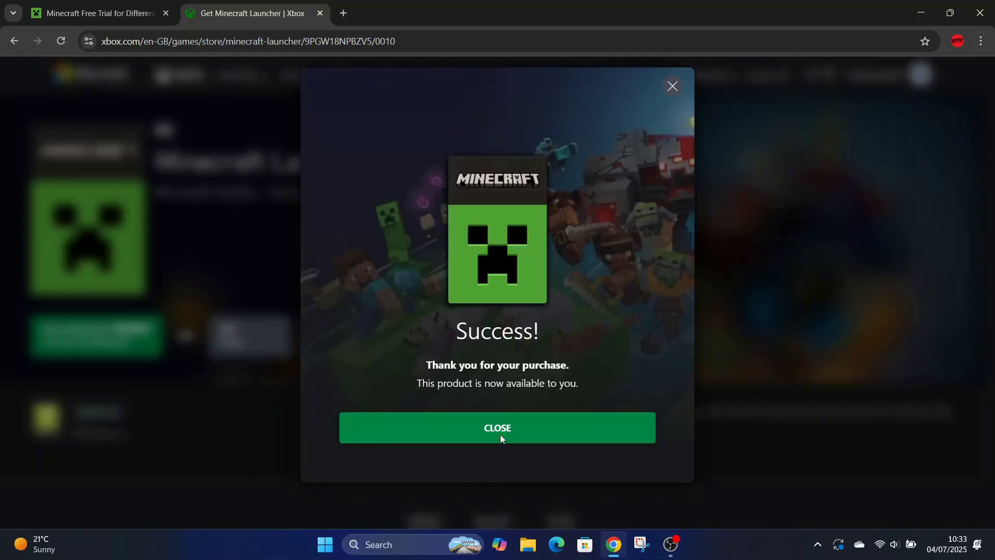
click(500, 438)
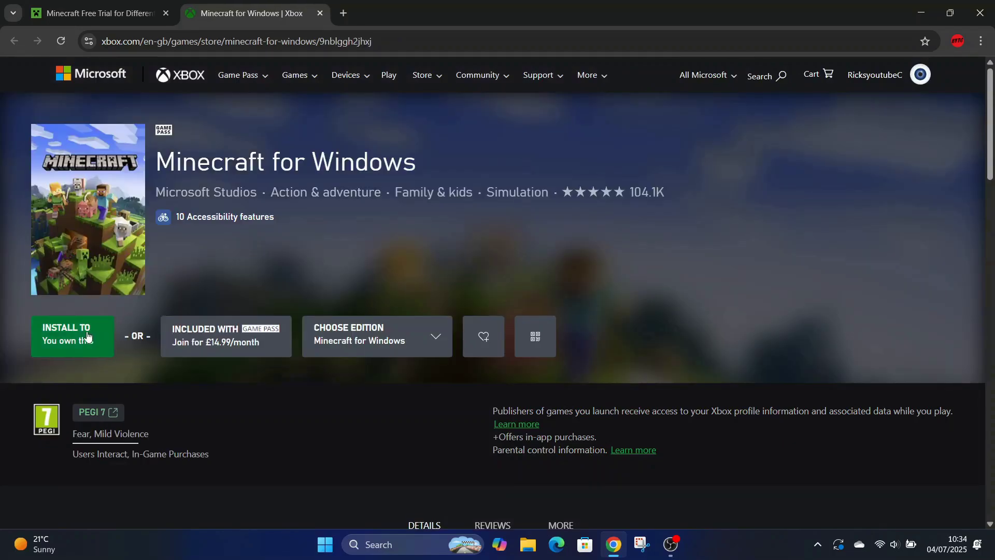
Launch the Minecraft for Windows installation in the Xbox app, closing the browser and maximizing the Xbox window
click(74, 350)
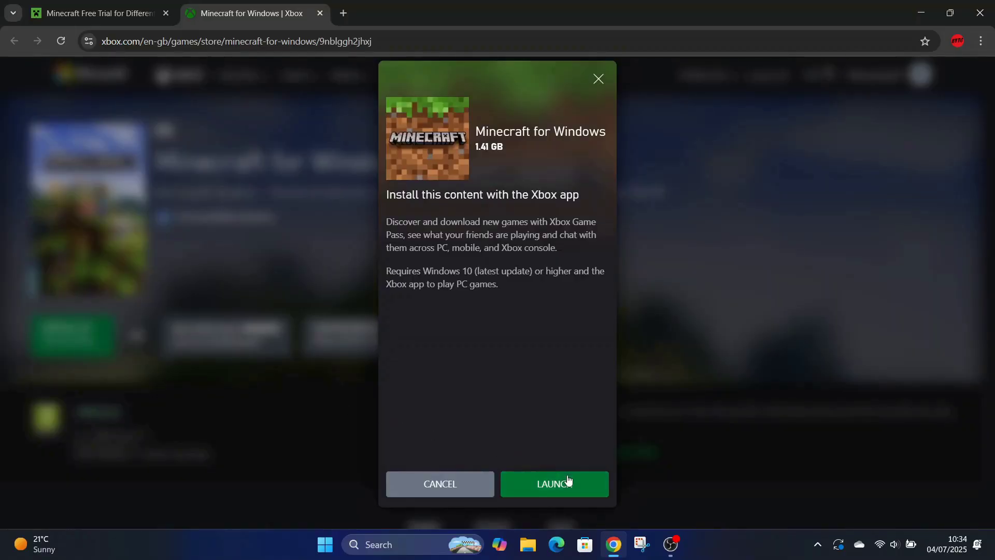
click(565, 483)
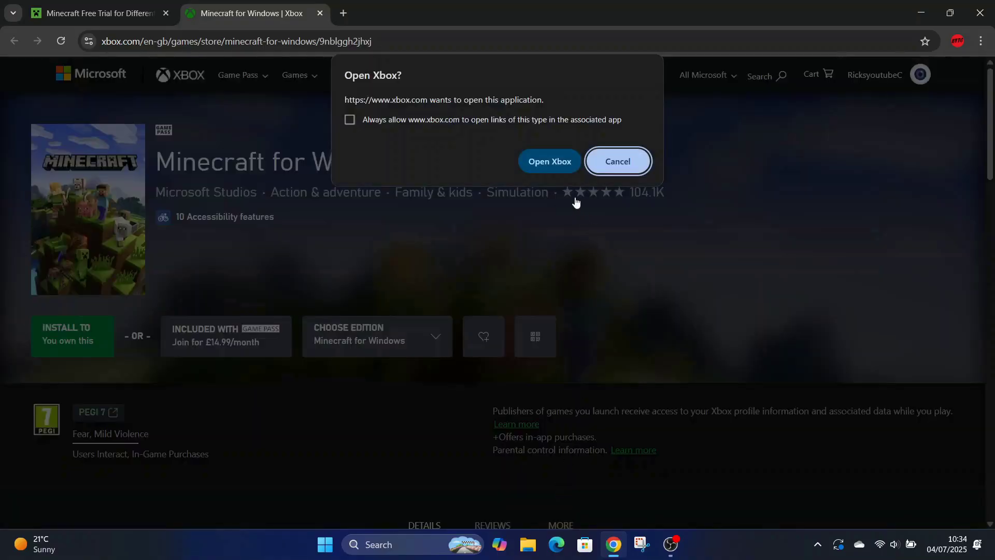
click(555, 168)
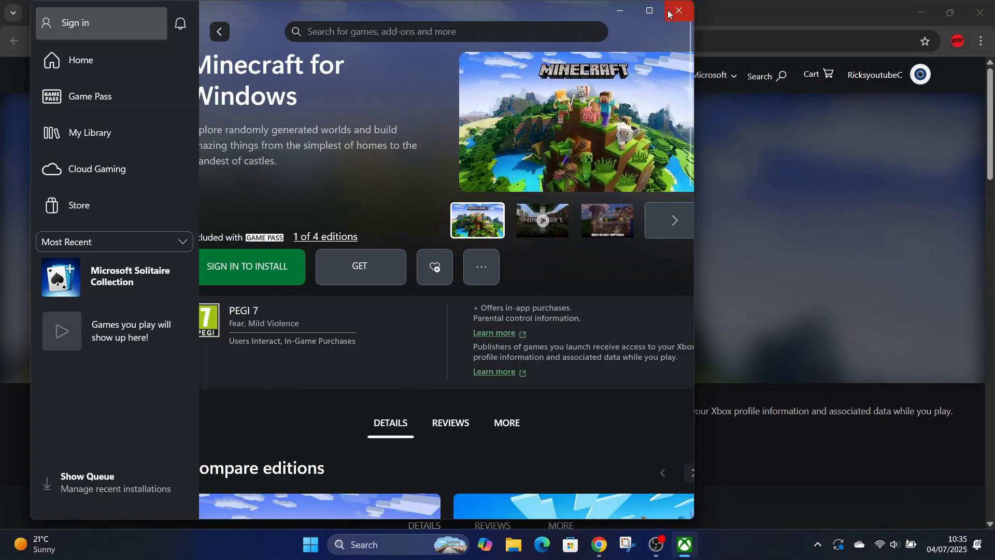
click(980, 12)
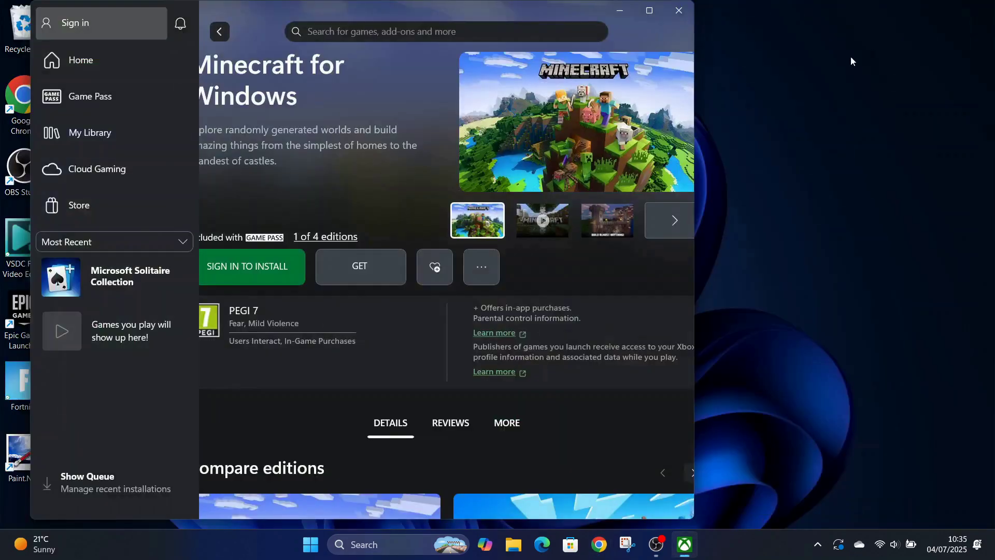
click(647, 17)
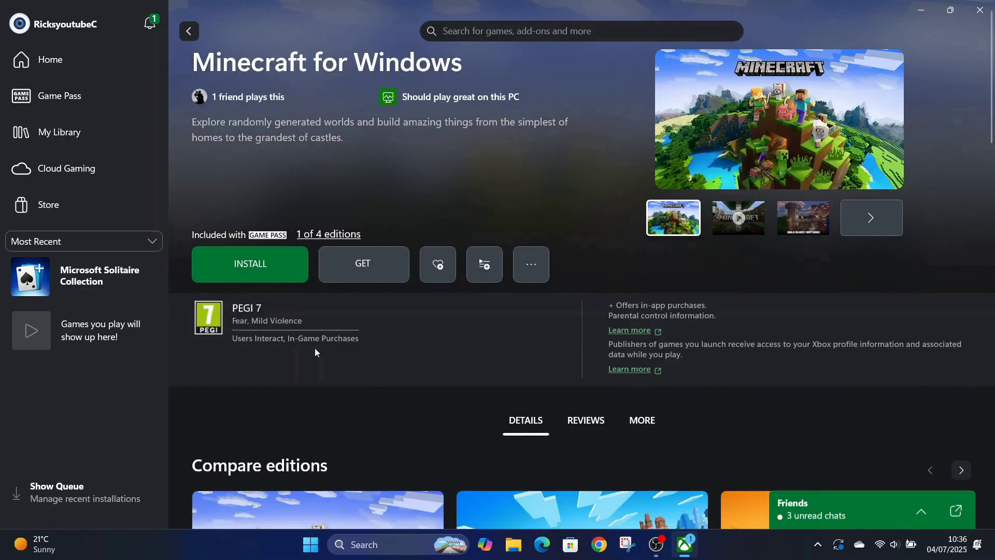
Install Minecraft for Windows on drive C: without a desktop shortcut or offline permissions, and view the download progress
click(262, 262)
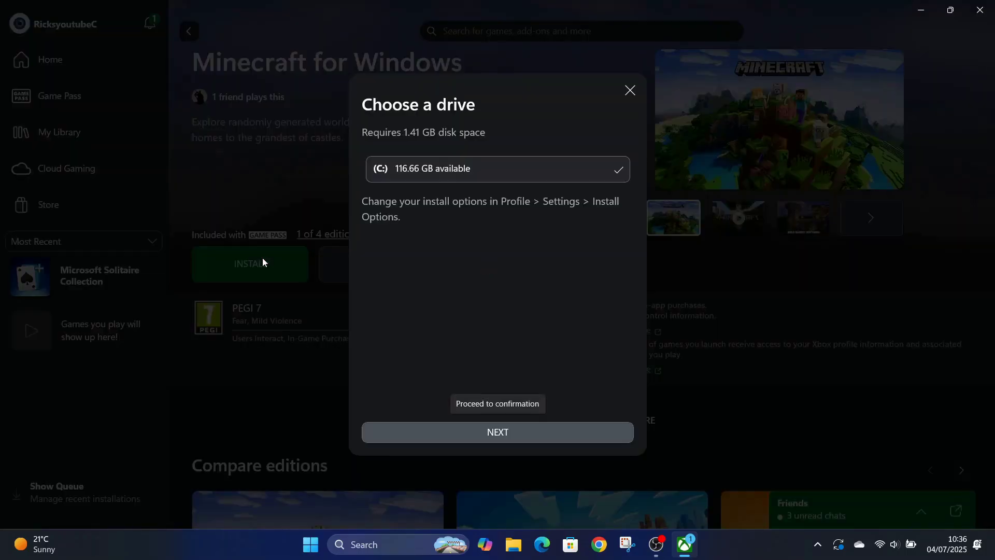
click(487, 433)
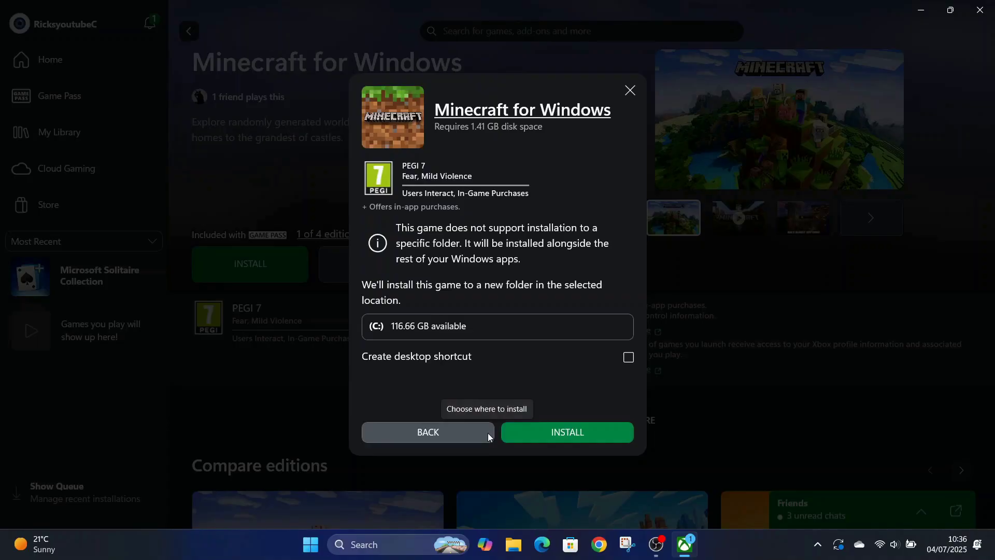
click(543, 435)
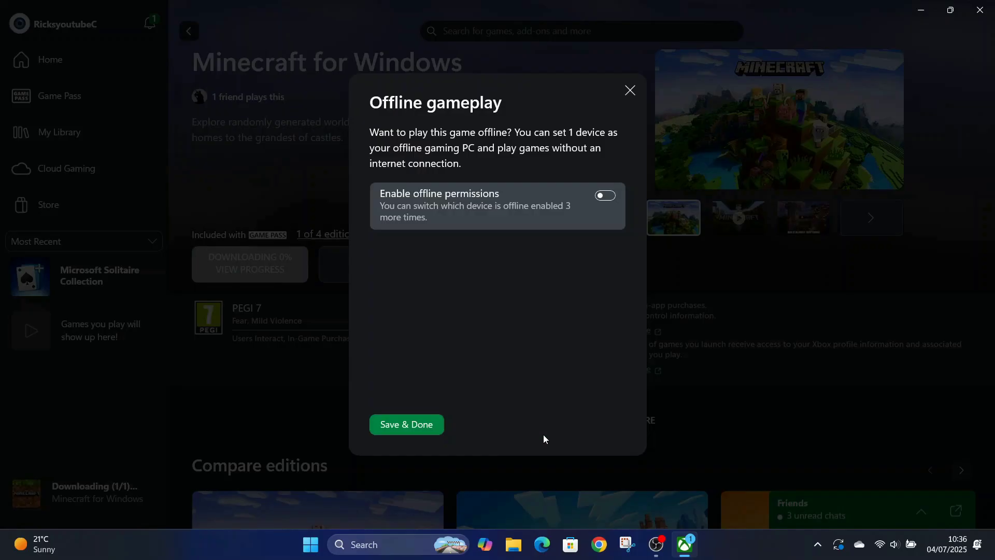
click(427, 430)
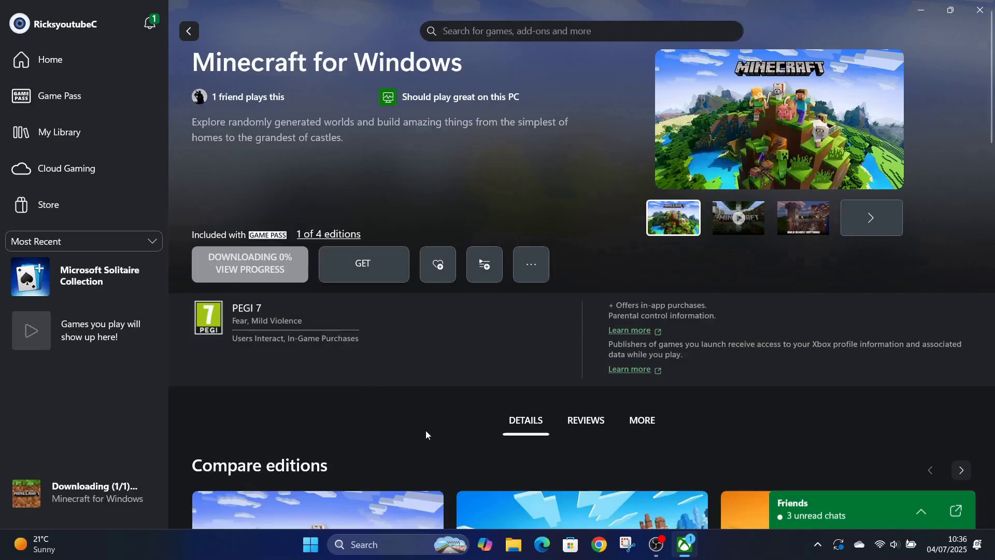
click(252, 256)
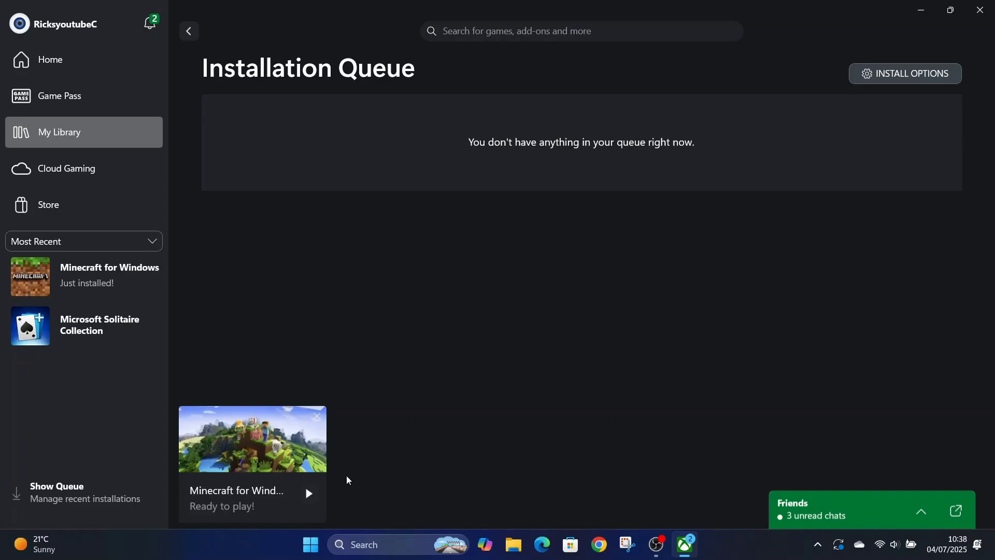
Play the installed Minecraft for Windows from its game page and maximize the game window
click(313, 500)
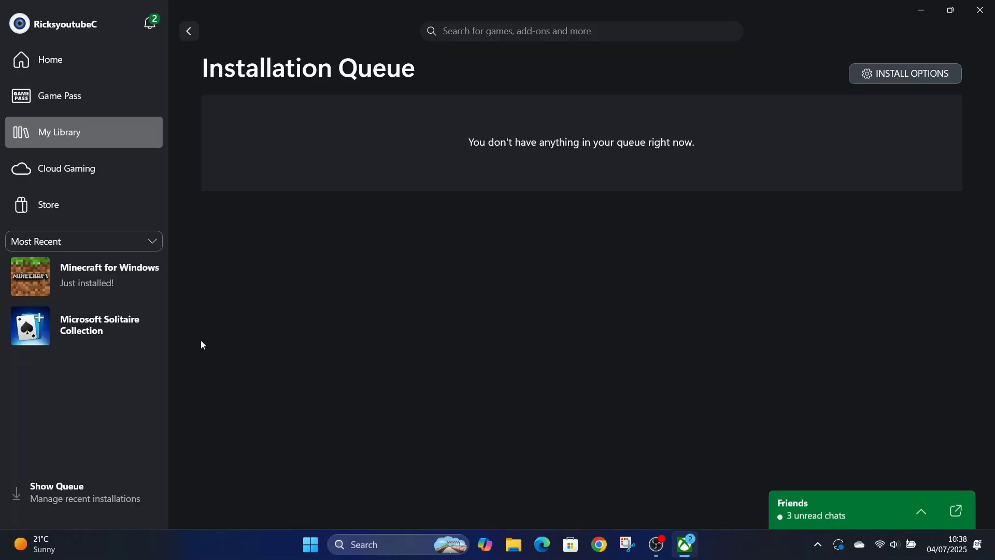
click(109, 269)
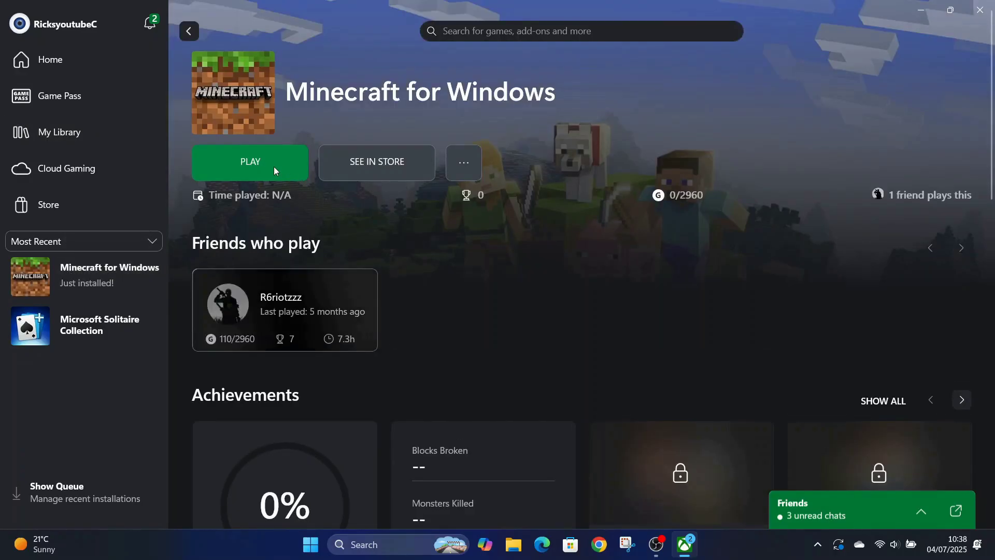
click(274, 168)
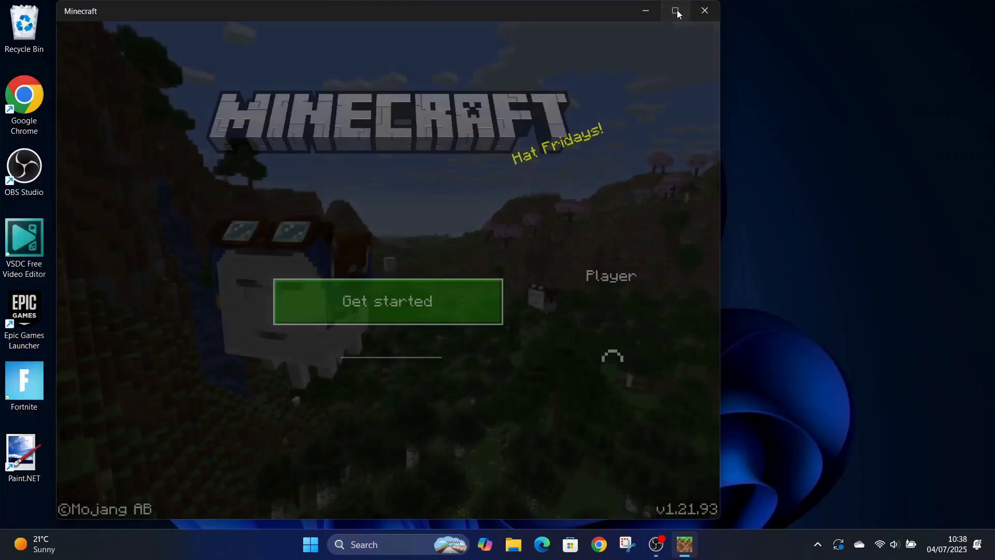
click(675, 10)
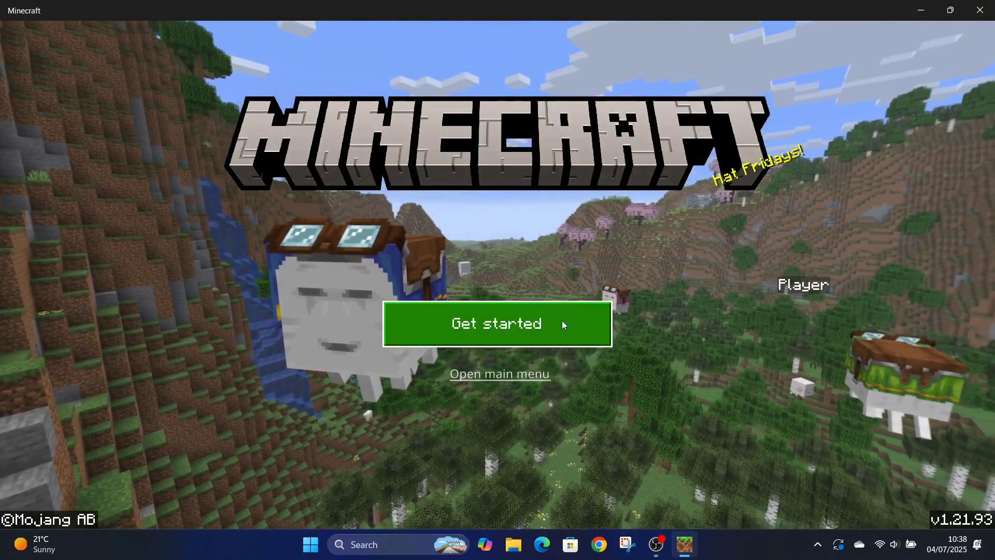
Get started with a survival world on Easy difficulty and lower the system volume while it loads
click(538, 338)
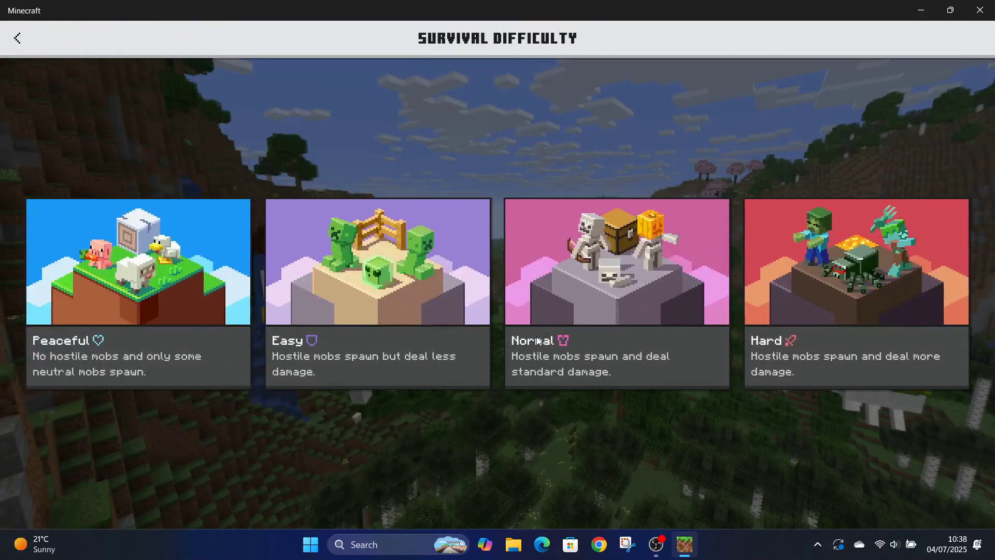
click(391, 289)
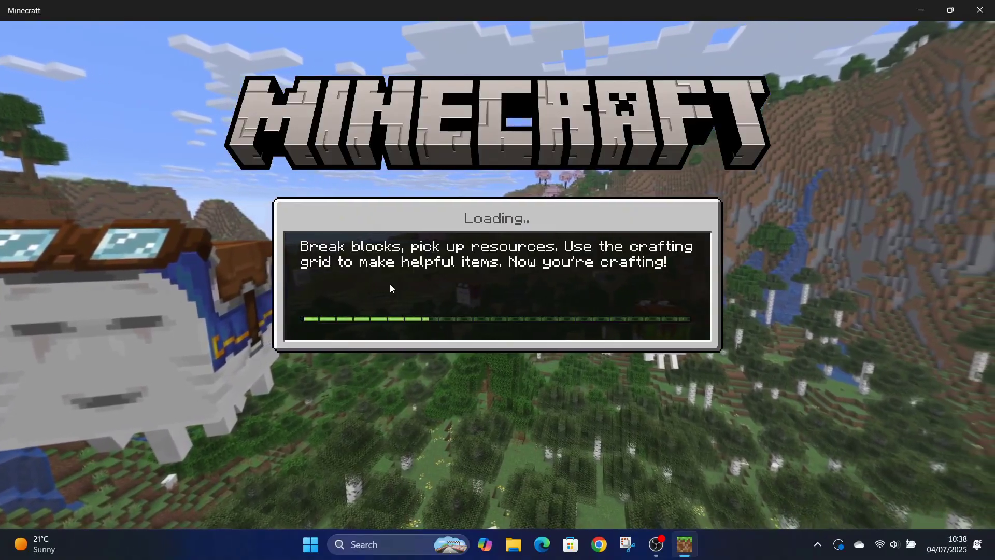
key(XF86AudioLowerVolume)
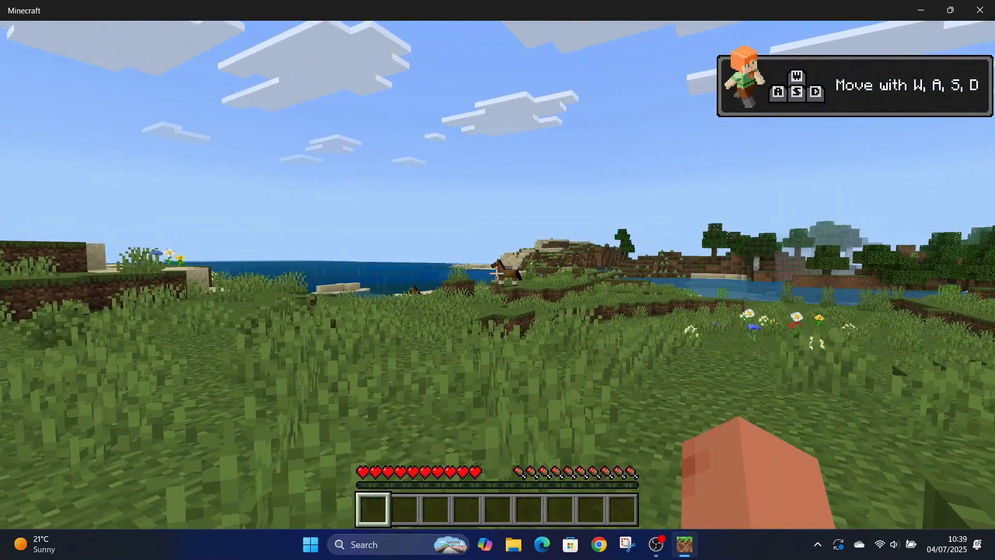
Select the eighth and the second hotbar slot in turn and walk the character forward through the grass
key(8)
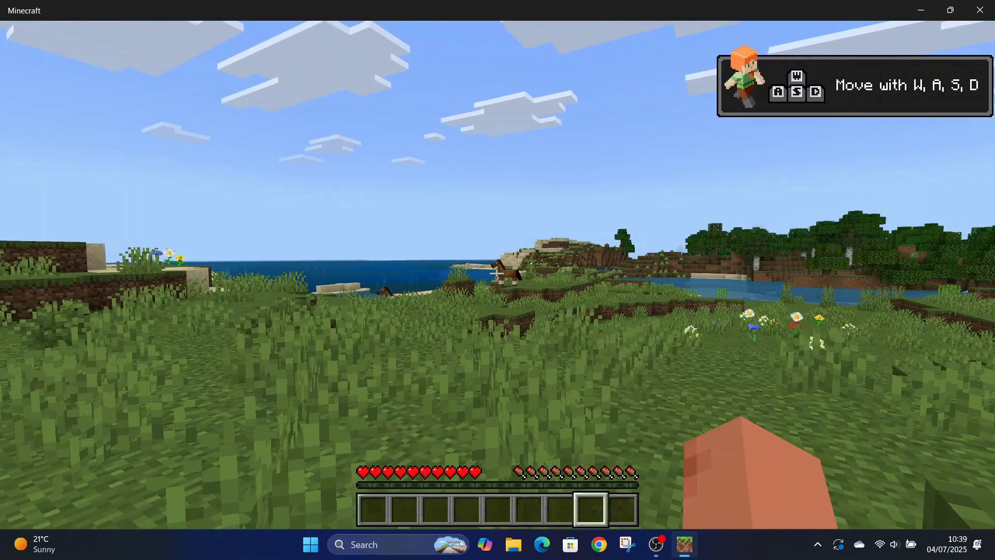
key(2)
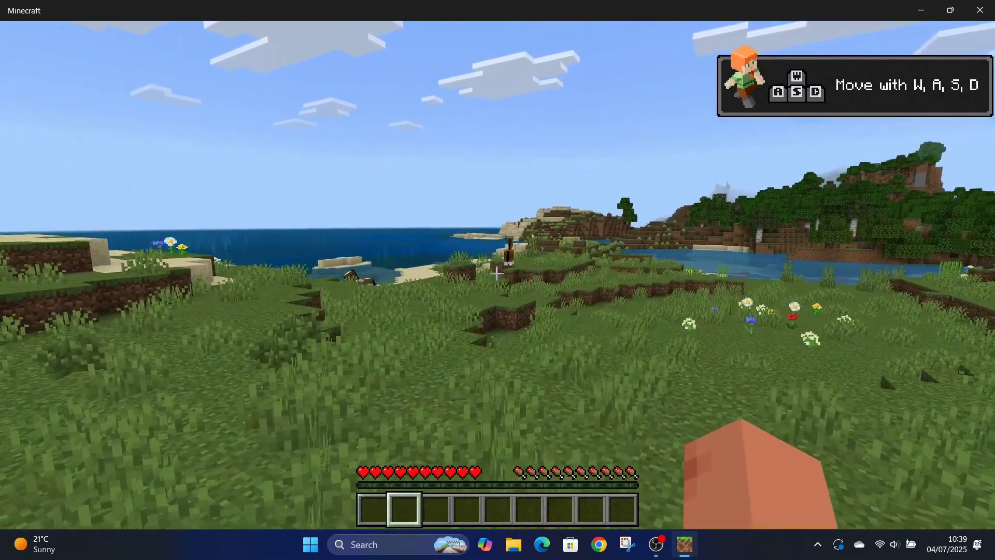
key(w)
key(w)
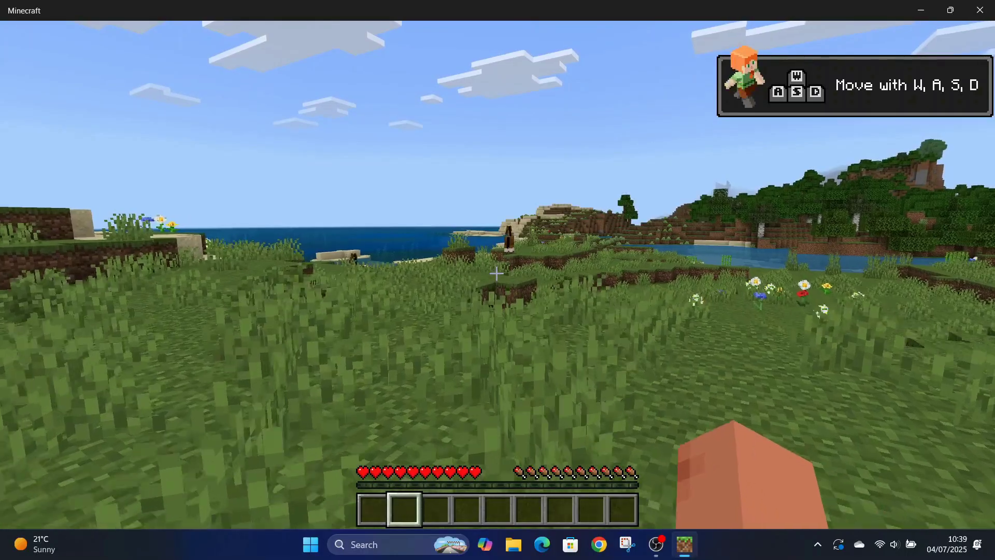
Walk forward until the trial notice opens, look at the full-game purchase options from it, and return to continue the trial
key(w)
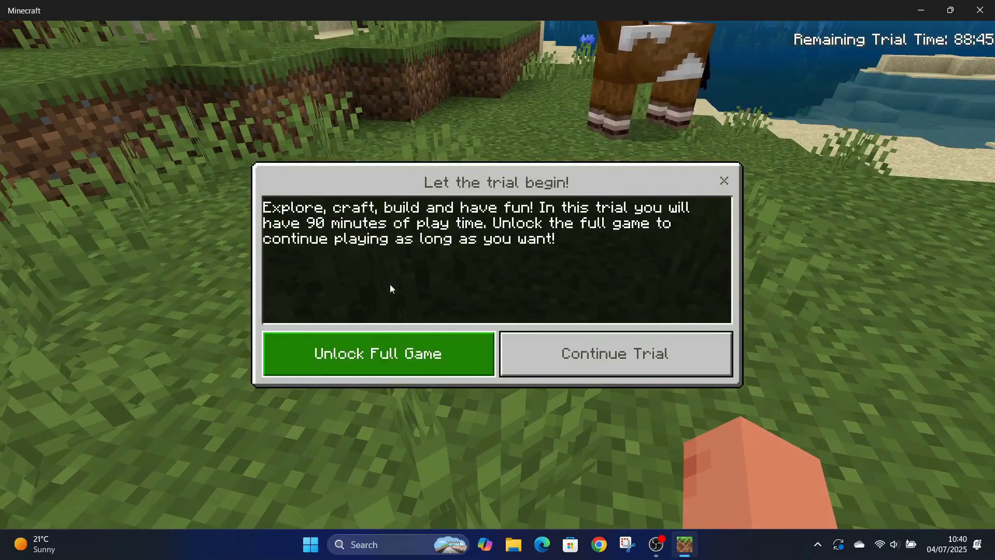
click(397, 349)
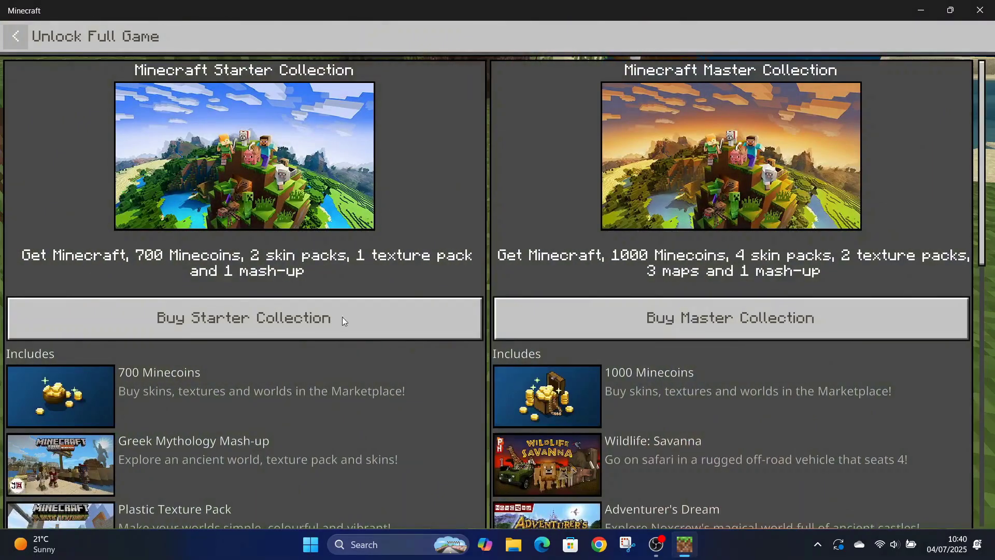
click(18, 36)
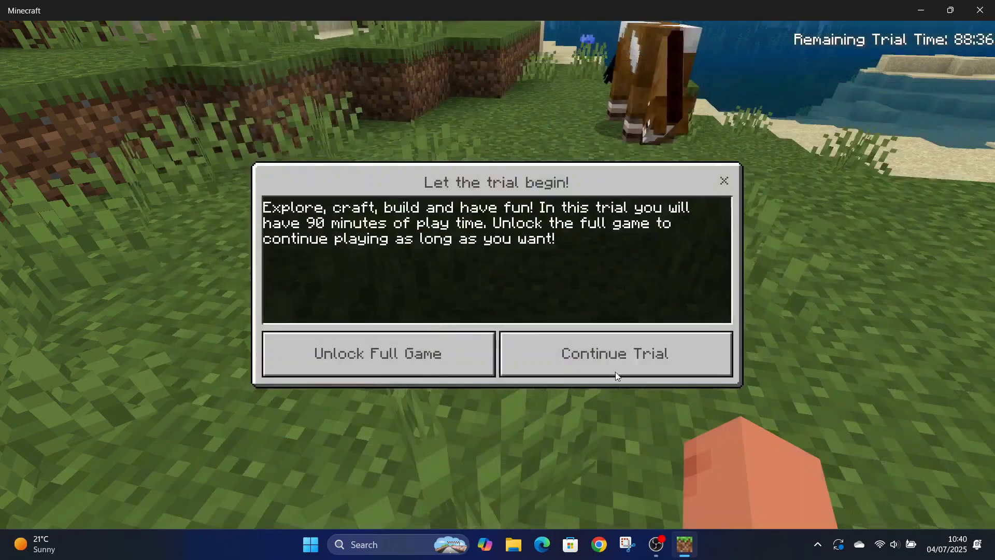
click(615, 365)
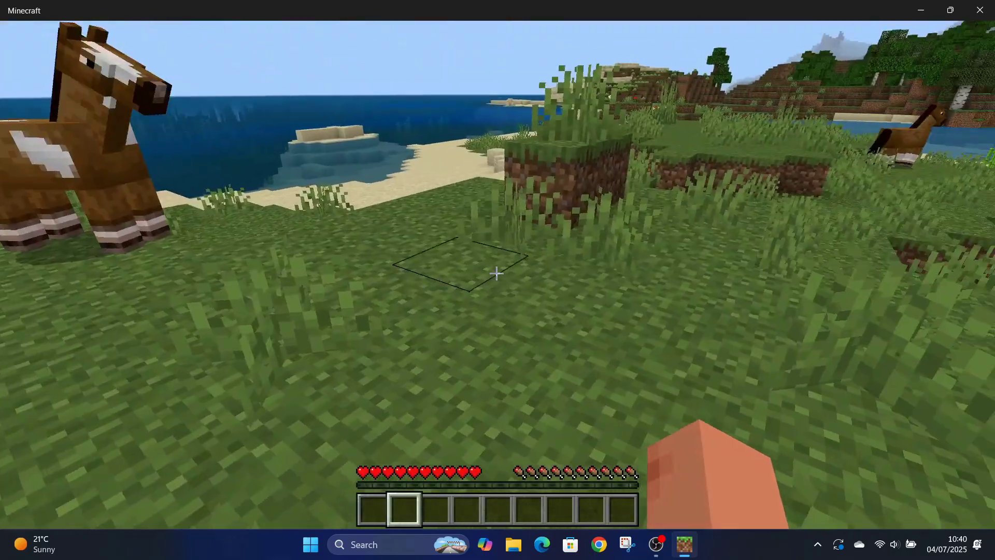
Walk the character across the grass past the raised dirt block and pause the game
key(w)
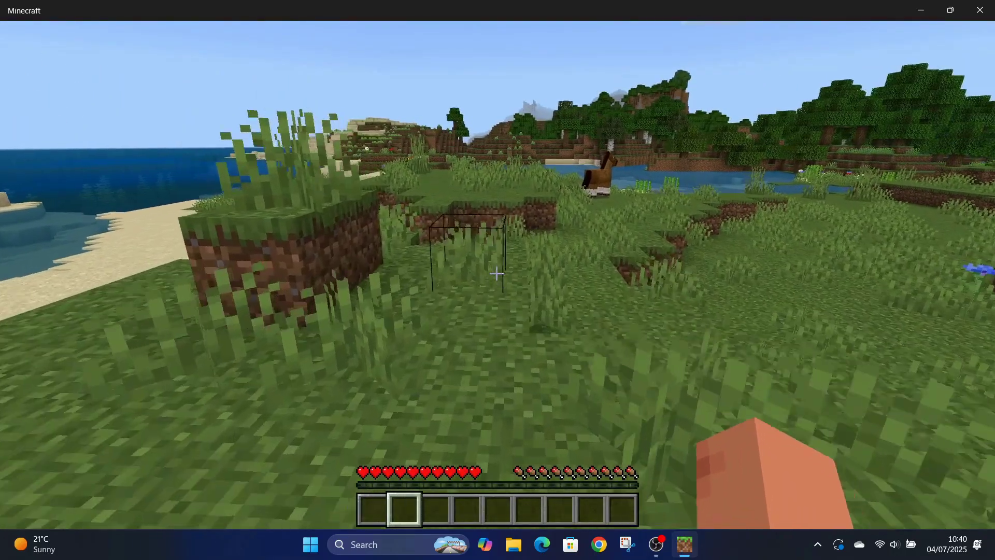
key(w)
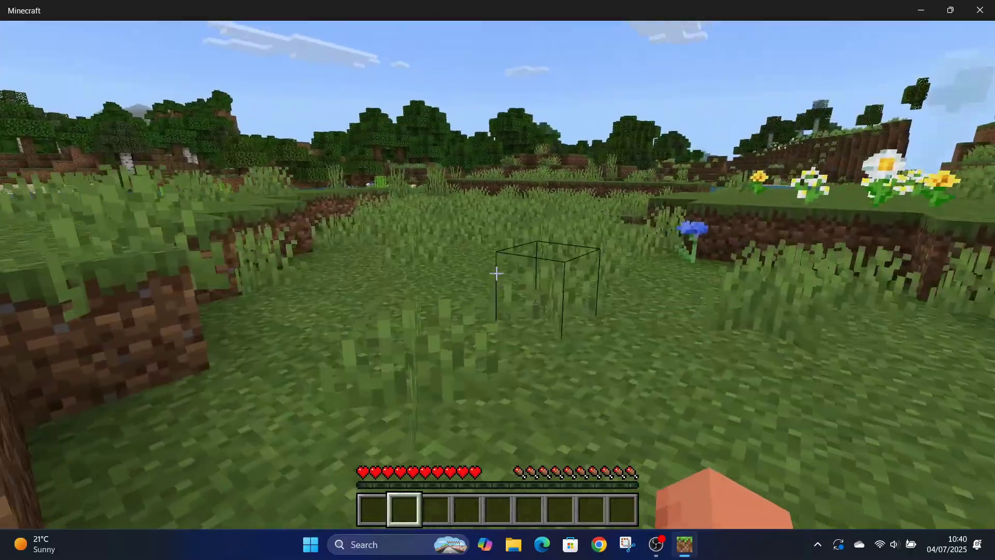
key(w)
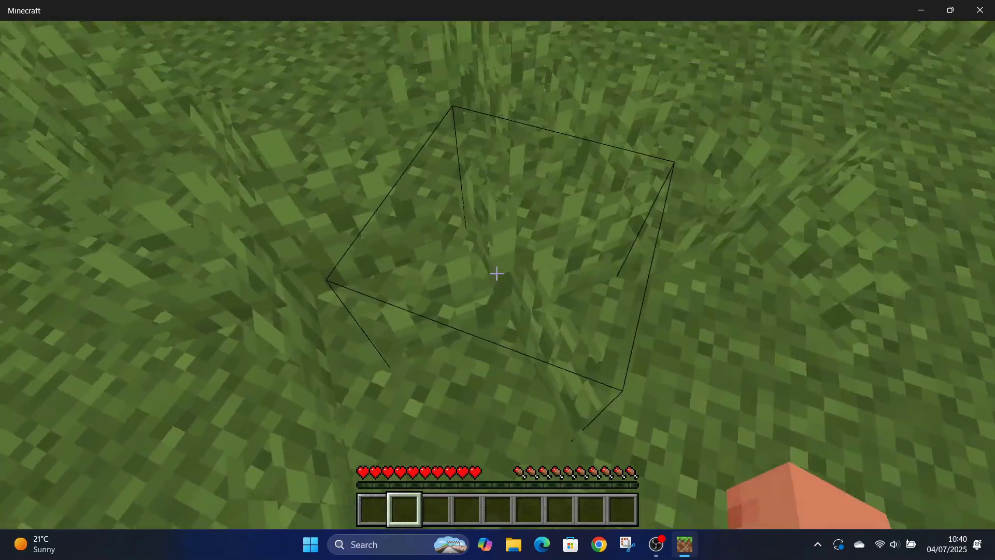
key(Escape)
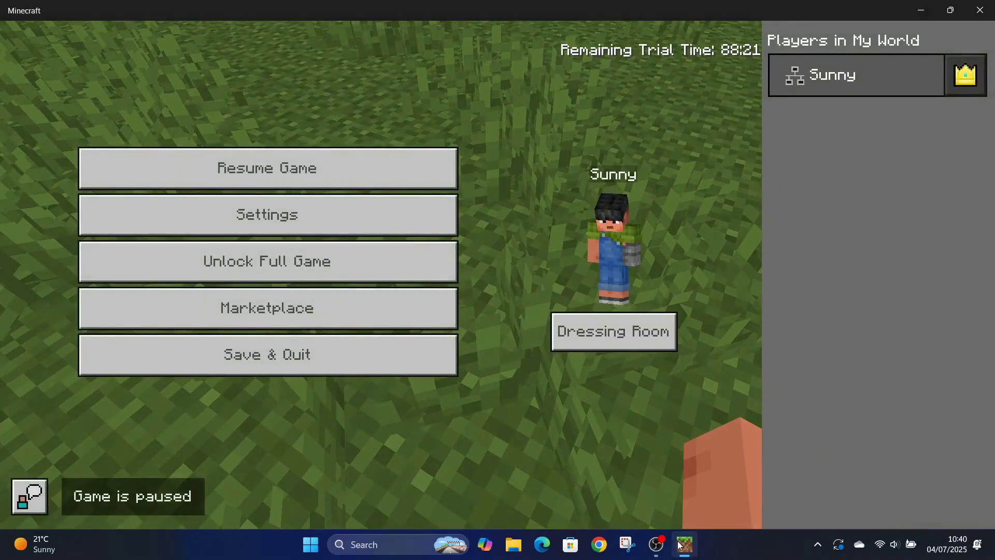
mouse_move(679, 544)
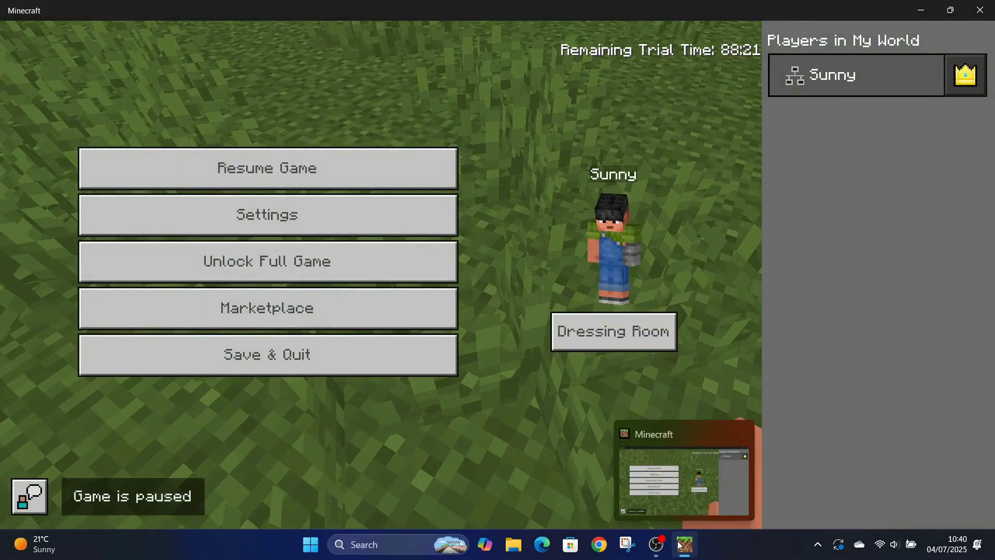